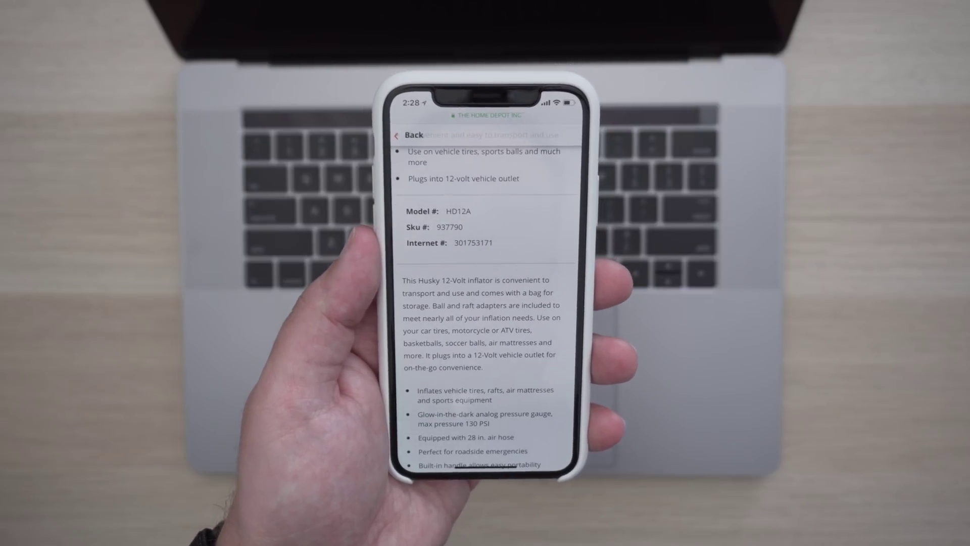
Step: Select the entire Husky HD12A inflator description paragraph on the Home Depot page and copy it
left_click(427, 280)
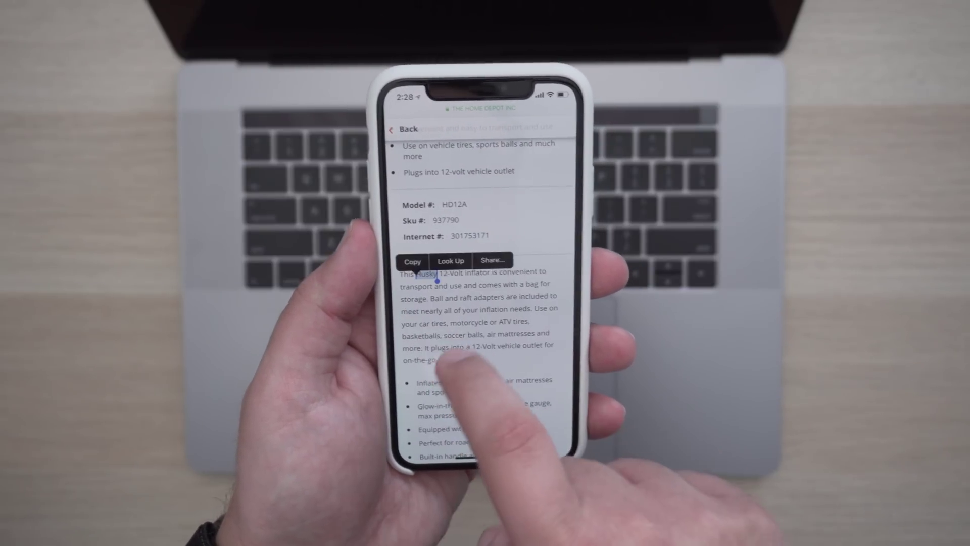
left_click_drag(459, 347, 516, 361)
left_click_drag(415, 261, 409, 261)
key("super+c")
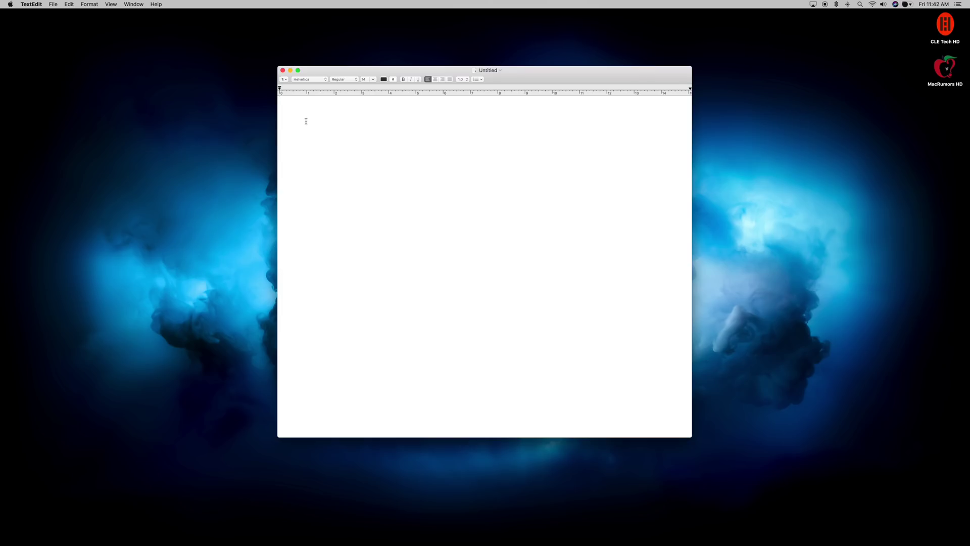
Step: Paste the Husky paragraph copied on the iPhone into the empty untitled TextEdit document
right_click(305, 133)
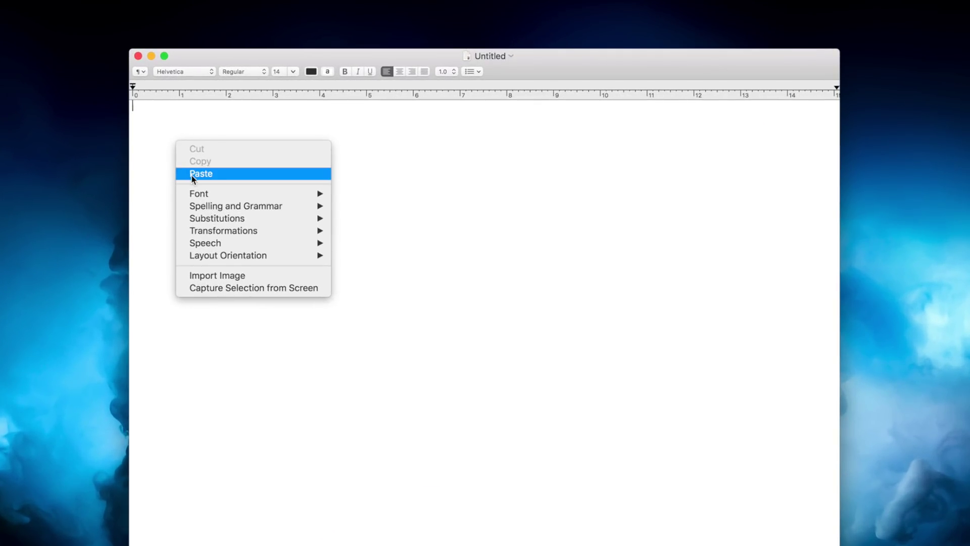
left_click(192, 174)
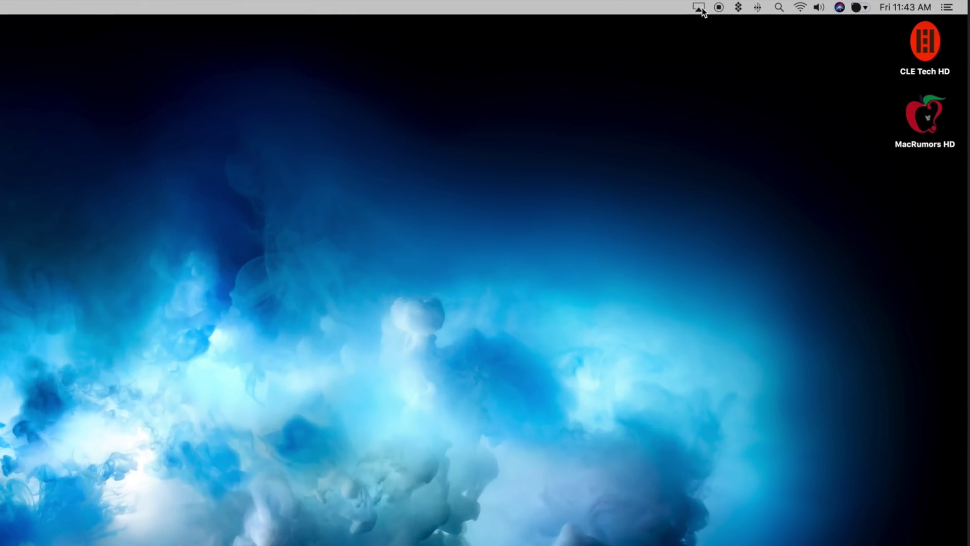
Step: Shift the AirPlay menu bar icon slightly right and move the Wi-Fi icon further left
left_click_drag(703, 8, 720, 13)
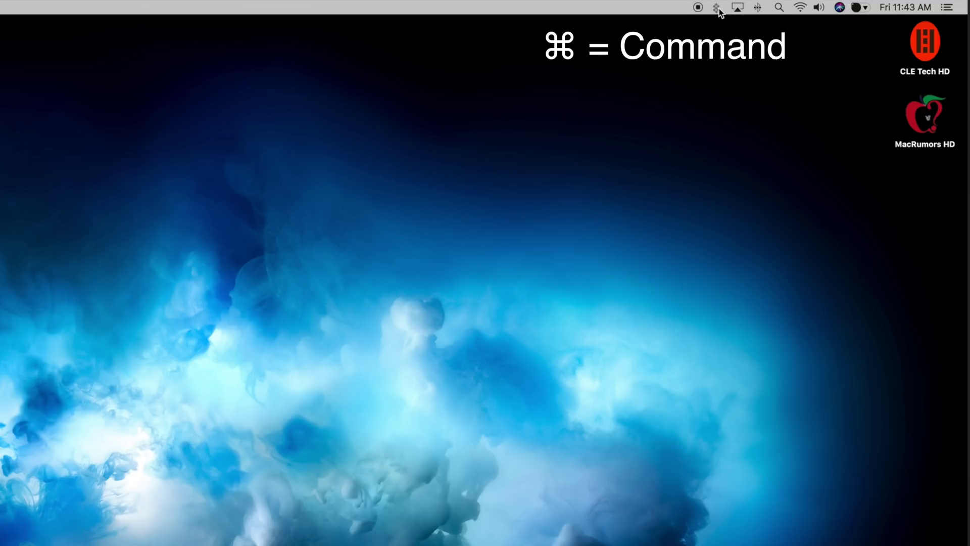
left_click_drag(799, 13, 697, 8)
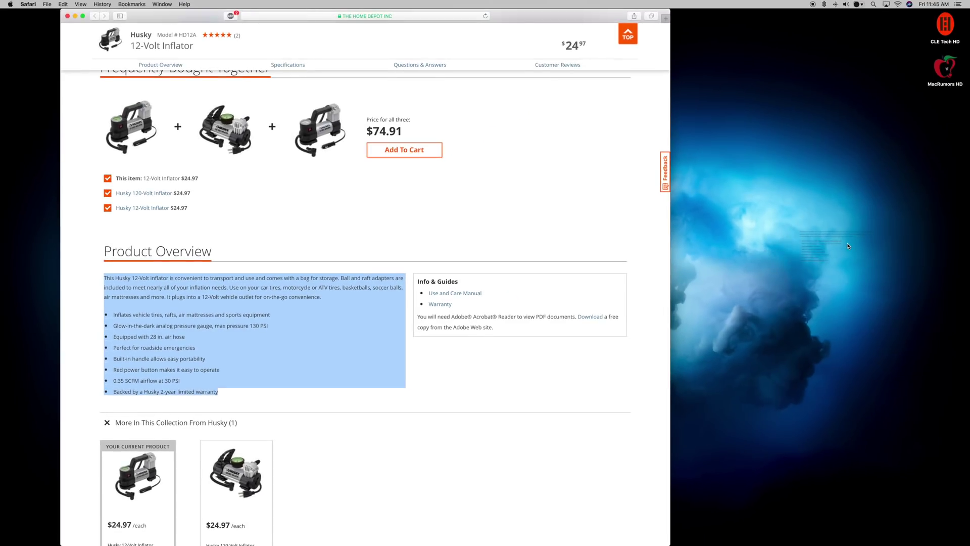
Step: Save the product overview and the Details table as desktop text clippings, opening each to read
left_click_drag(849, 246, 849, 246)
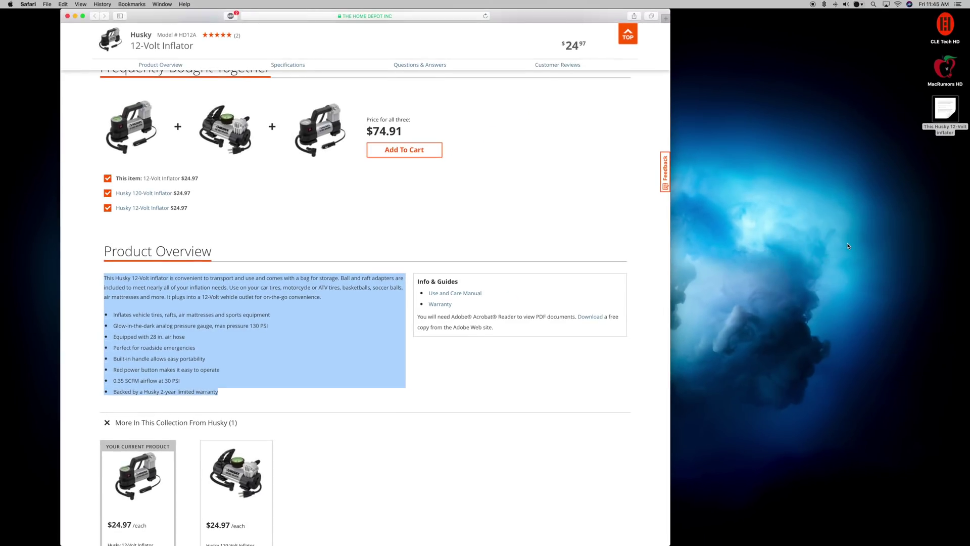
double_click(943, 116)
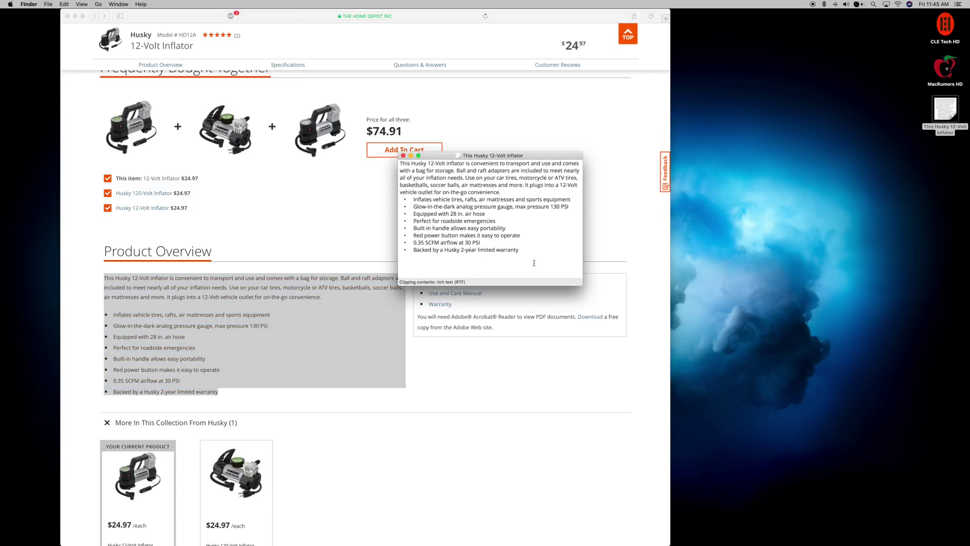
left_click_drag(581, 285, 701, 420)
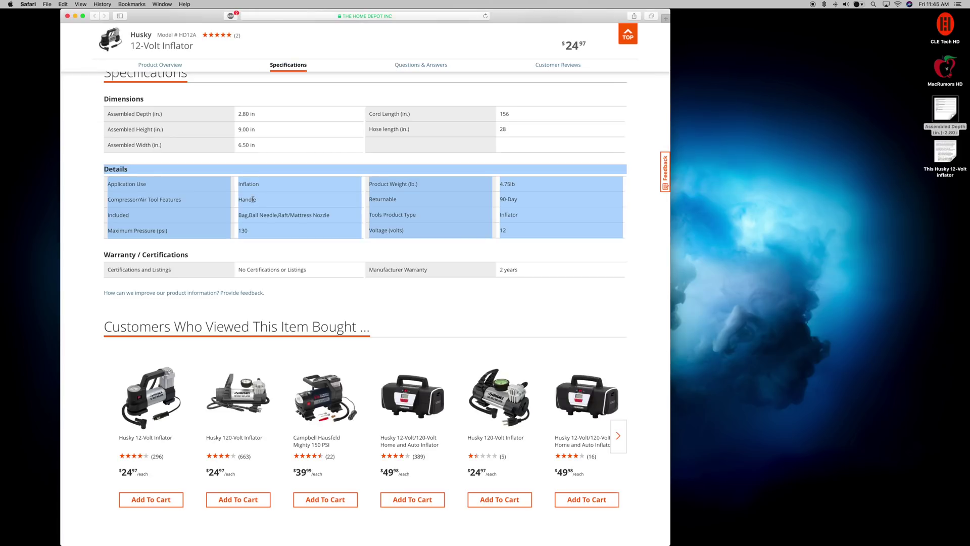
left_click_drag(261, 202, 773, 211)
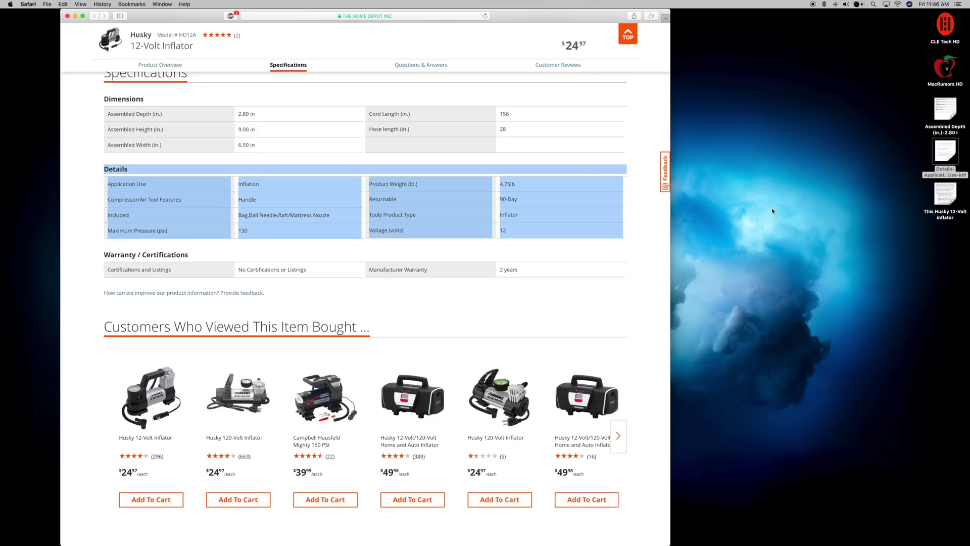
key("super+o")
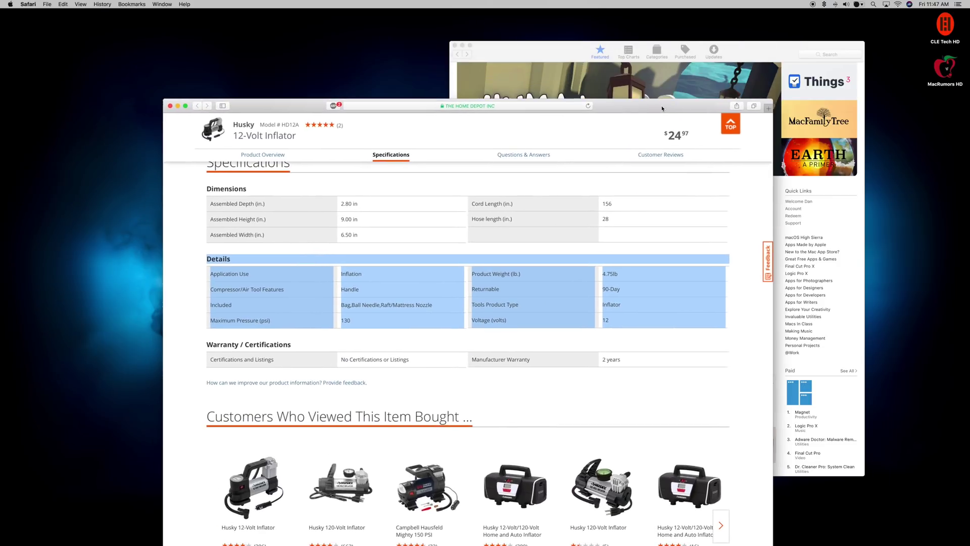
Step: Put Safari and the App Store in a new shared space, Safari left and App Store right
left_click_drag(662, 108, 551, 41)
left_click_drag(653, 14, 610, 28)
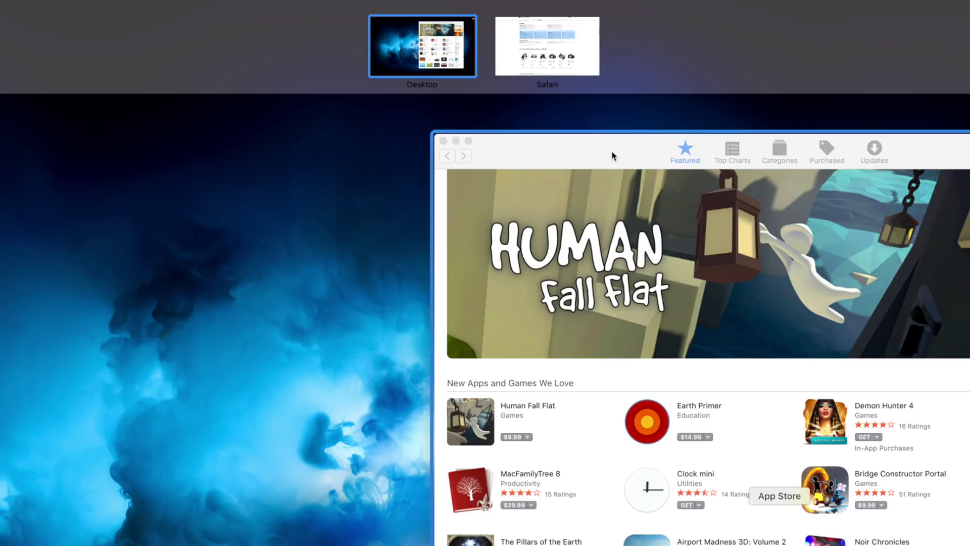
left_click_drag(613, 155, 561, 35)
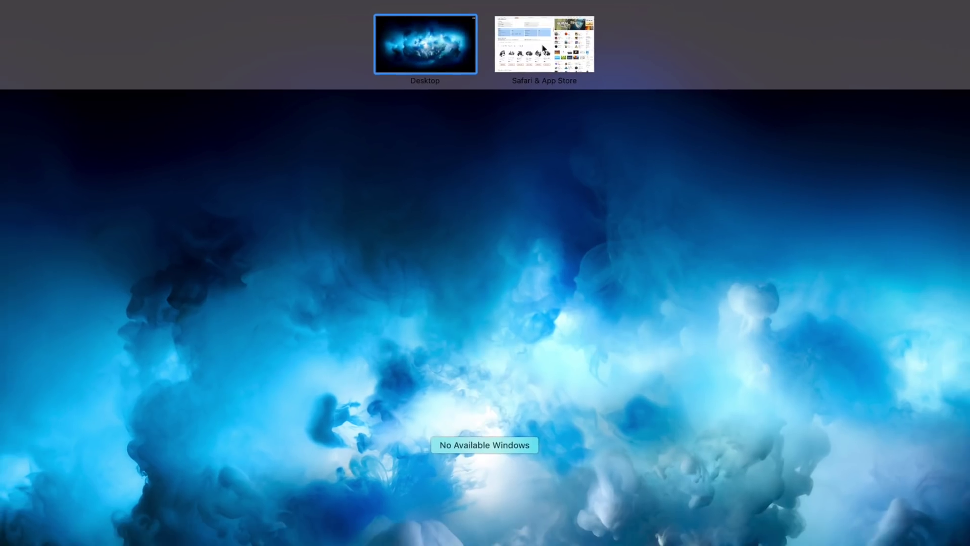
left_click(544, 48)
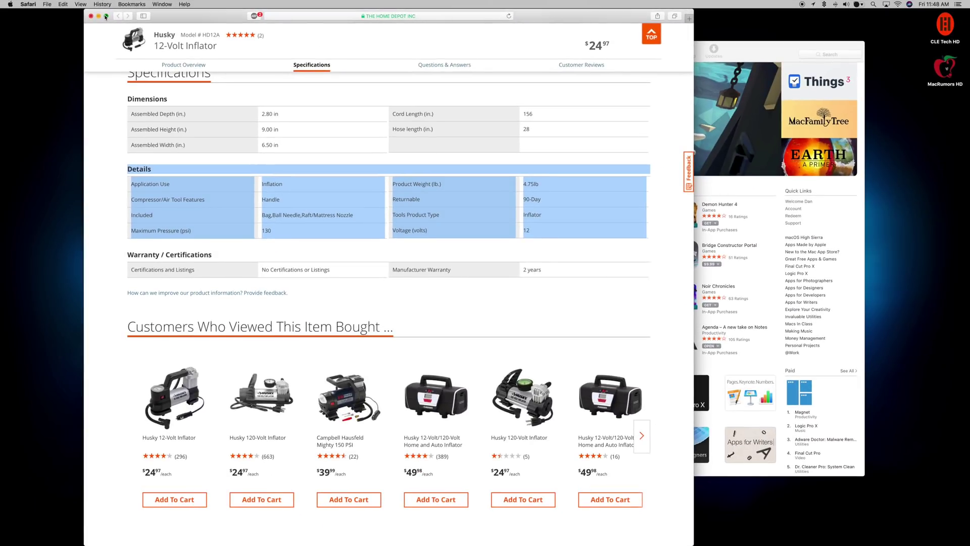
left_click_drag(106, 18, 424, 34)
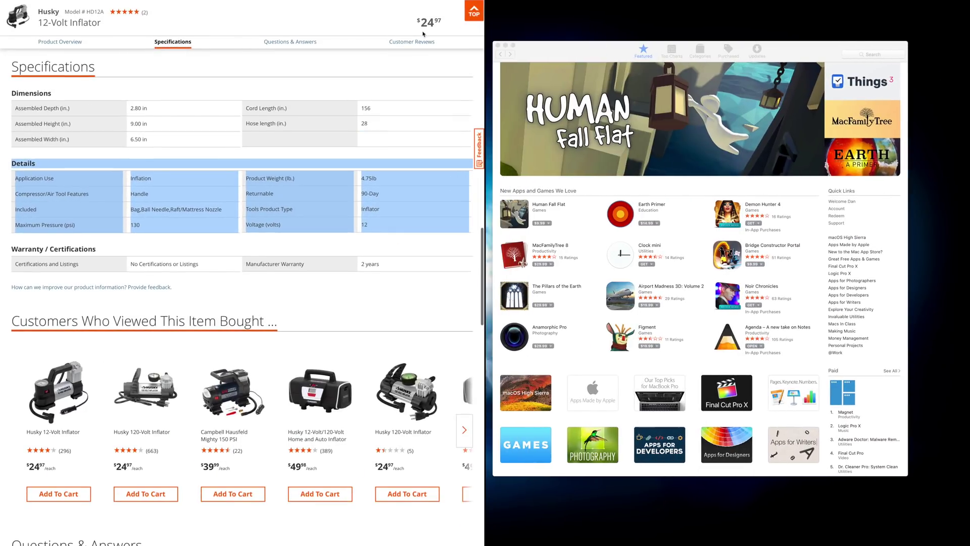
left_click(535, 54)
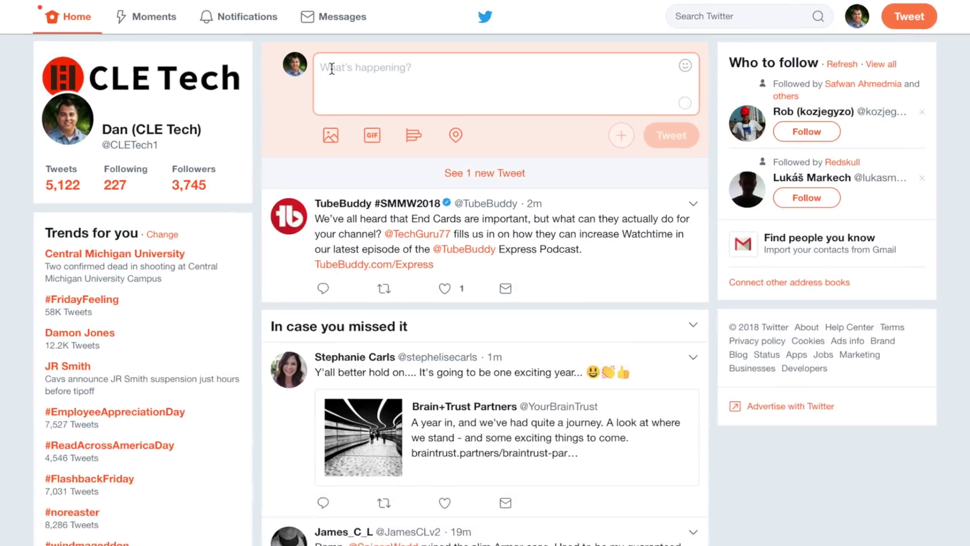
Step: Write 'This is a tweet with emojis' and search the emoji picker for 'angry'
type("This ")
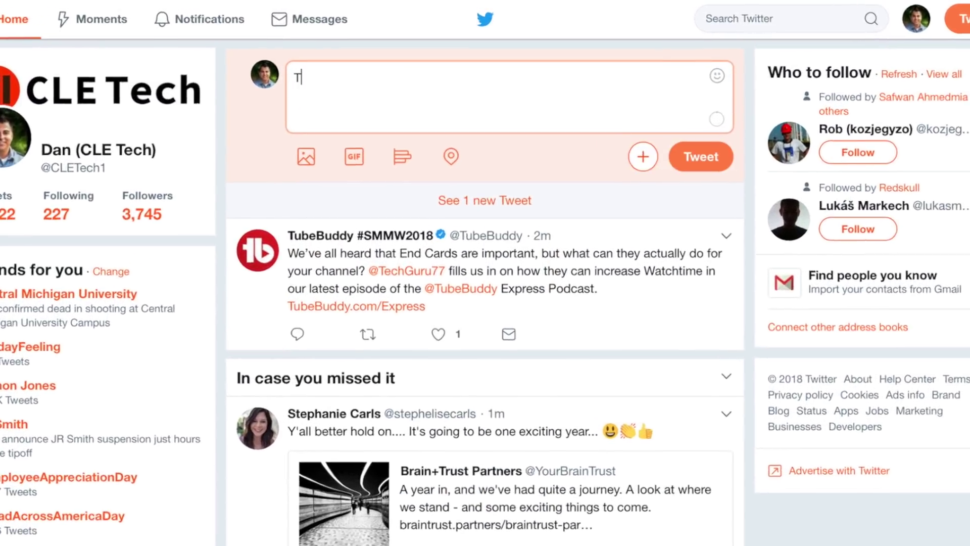
type("is a tweet")
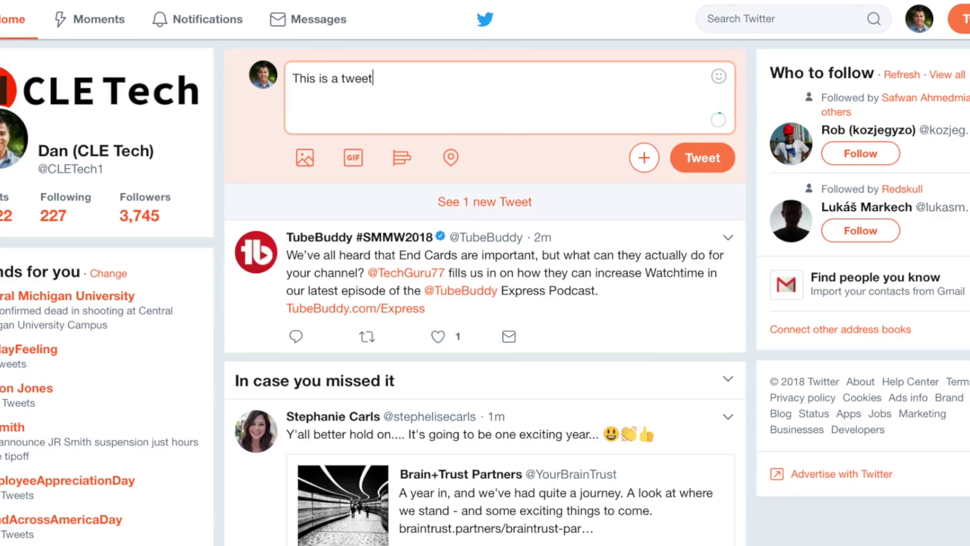
type(" with emojis")
key("ctrl+super+space")
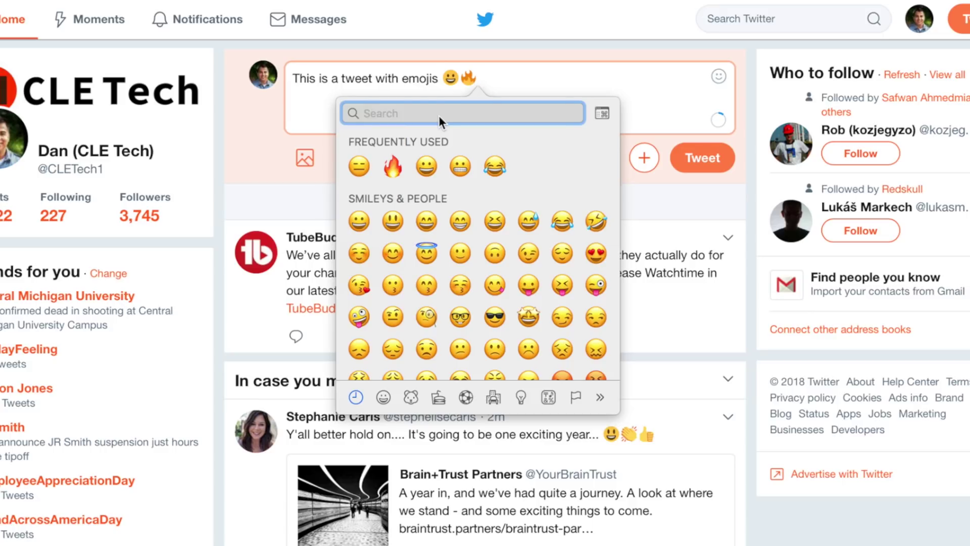
type("angry")
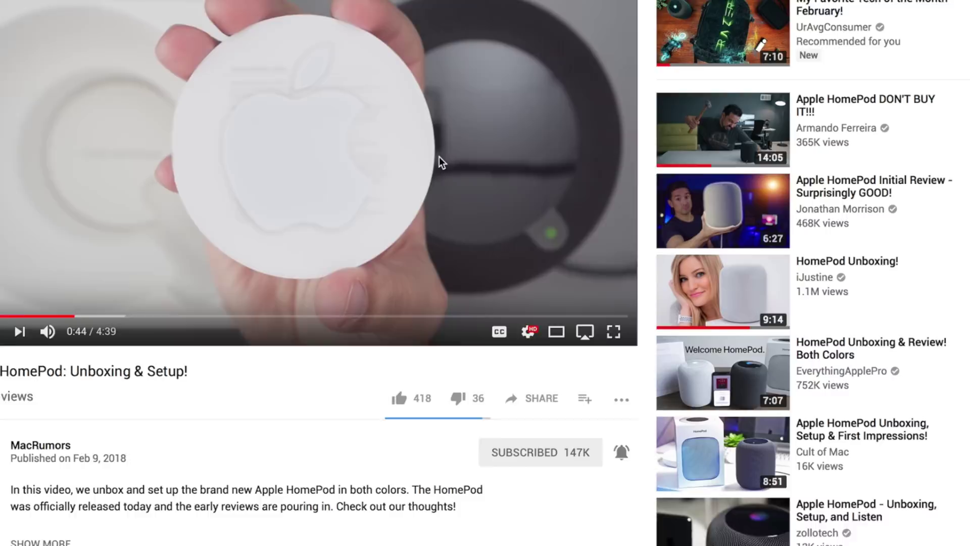
Step: Play the HomePod unboxing video in a floating picture-in-picture window using Safari's video menu
right_click(462, 155)
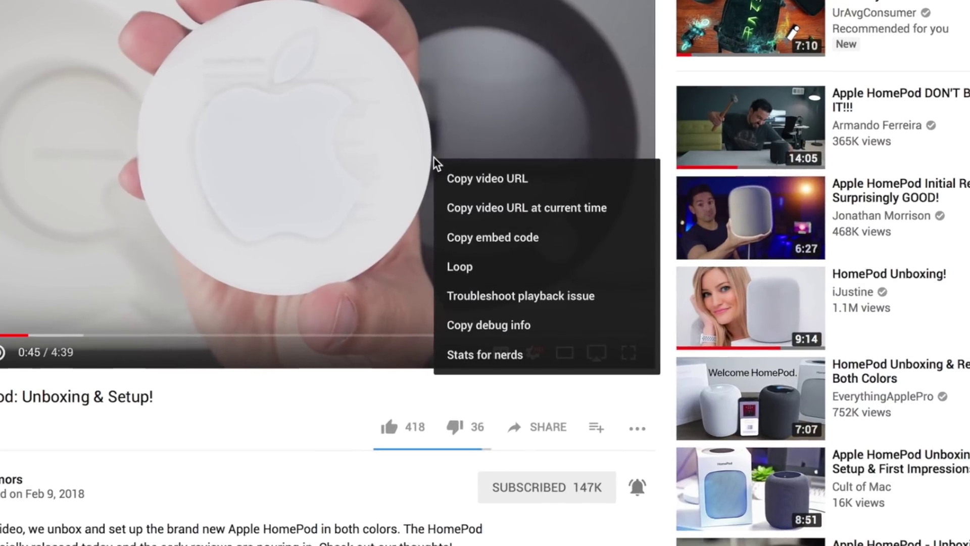
right_click(434, 157)
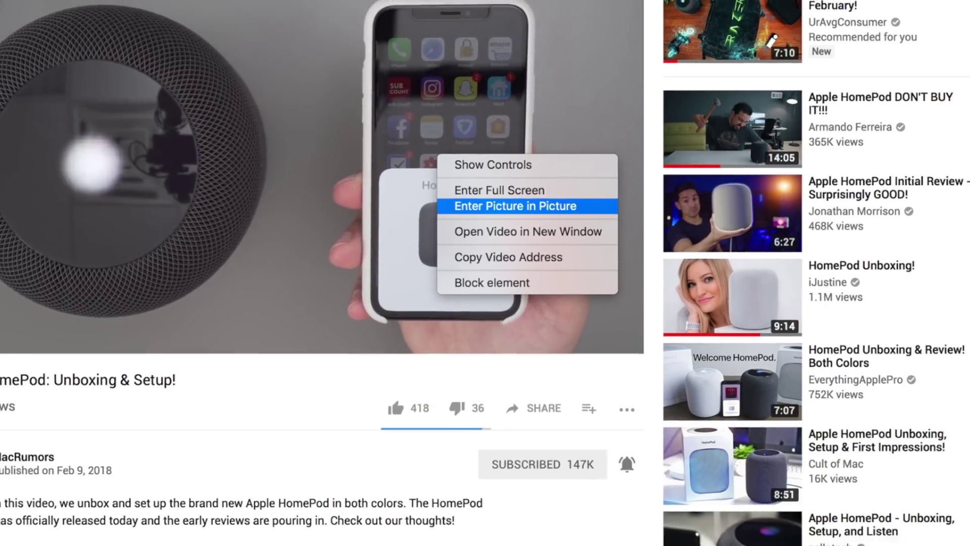
left_click(516, 206)
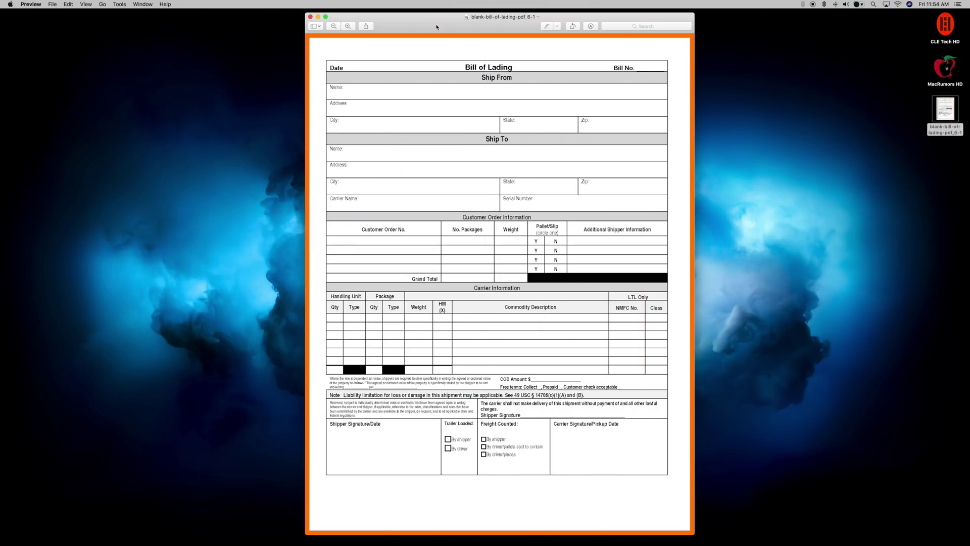
Step: Insert the saved signature into the Shipper Signature/Date box, enlarge it slightly, and add a second copy mid-page
left_click(591, 26)
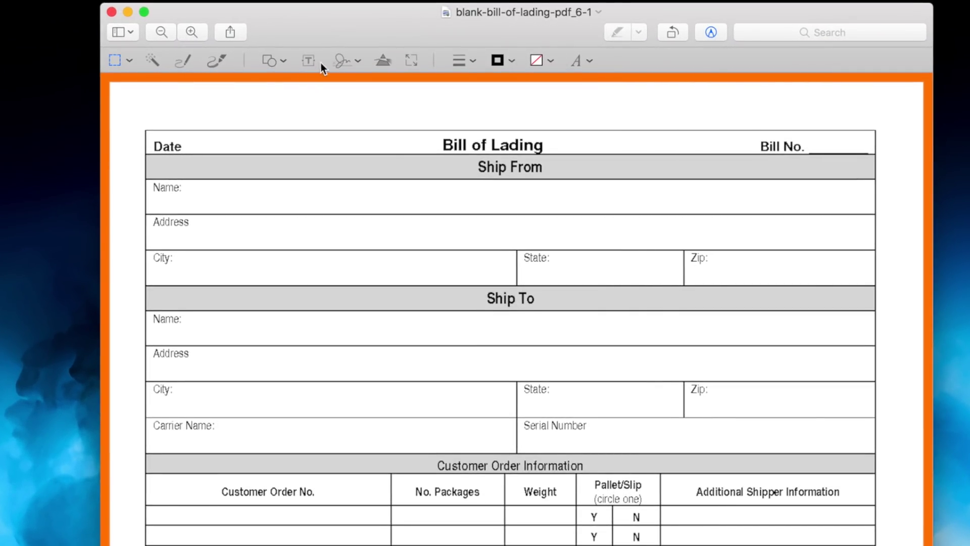
left_click(344, 61)
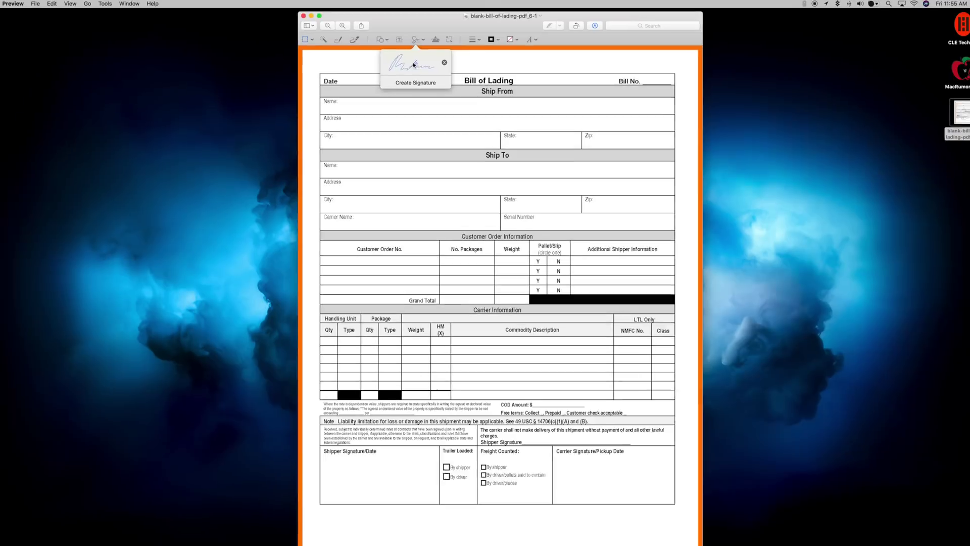
left_click(414, 64)
mouse_move(484, 286)
left_mouse_down()
mouse_move(442, 217)
mouse_move(378, 213)
mouse_move(304, 439)
mouse_move(349, 450)
left_mouse_up()
left_click_drag(410, 469, 428, 479)
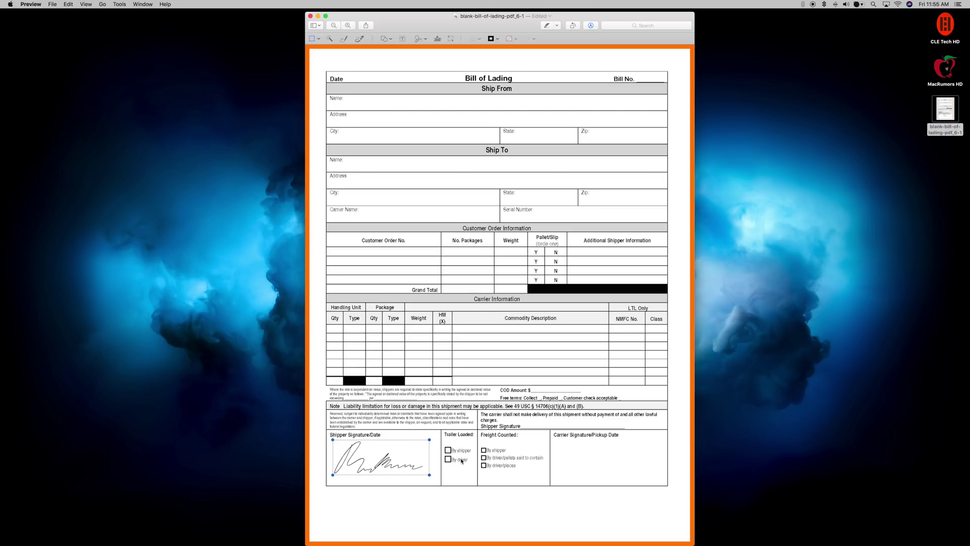
left_click(419, 39)
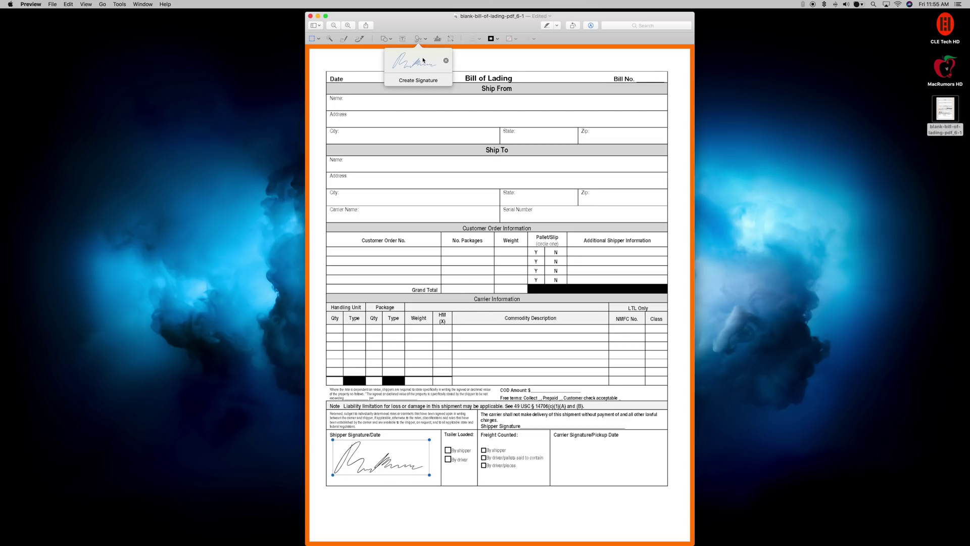
left_click(421, 59)
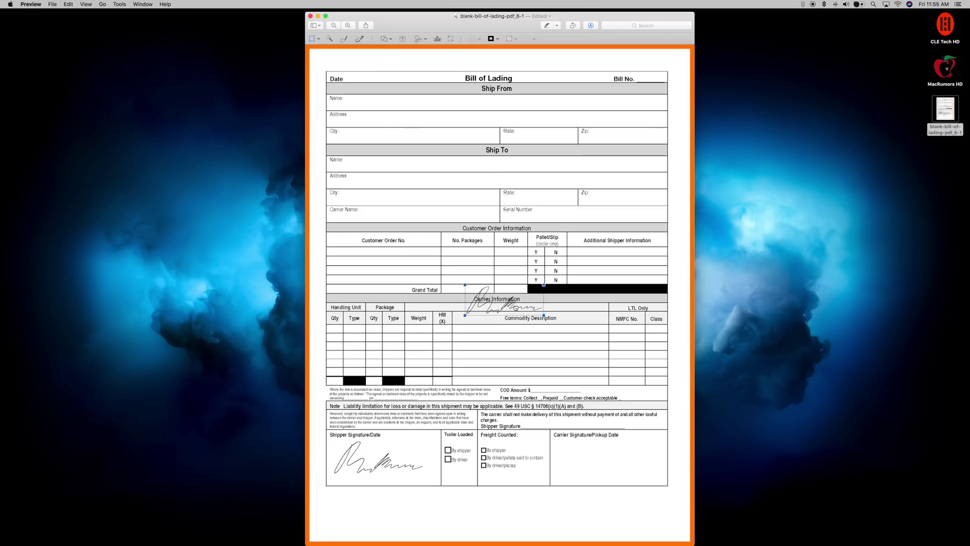